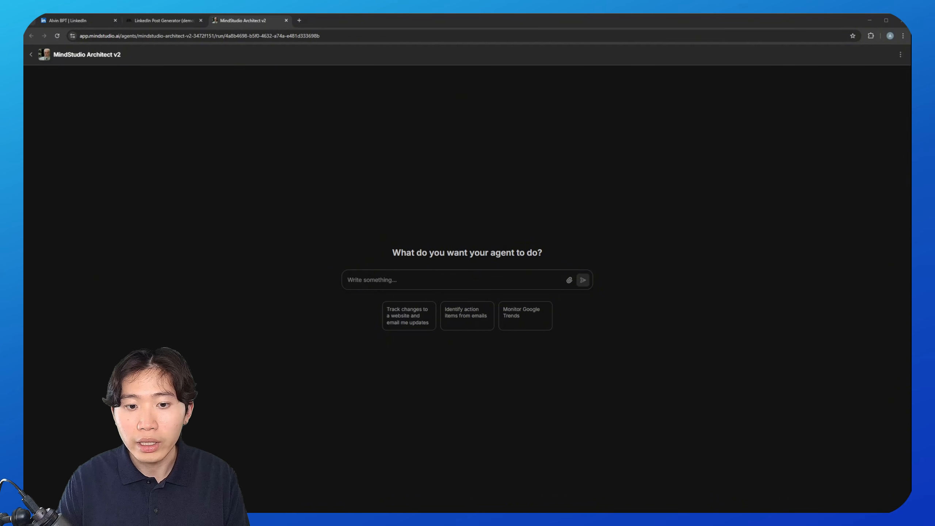
- Enter the brief "AI agent that creates LinkedIn Post" and paste the workflow description covering intake form, follow-up questions, post, image, preview and approval
left_click(461, 273)
type("AI agent that creates LinkedIn Post")
key("shift+Return")
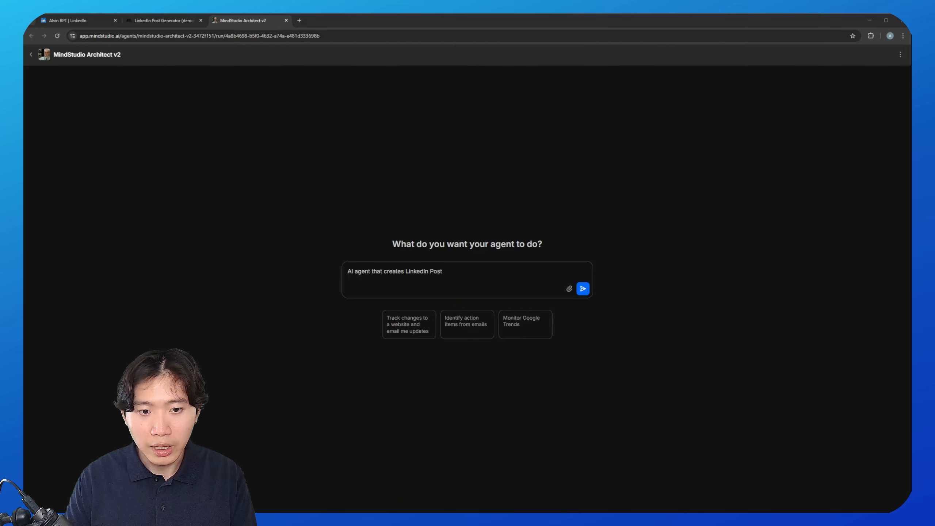
key("ctrl+v")
- Review the pasted workflow description from the form intake through image generation, preview, approval and text refinement
left_click_drag(348, 258, 460, 259)
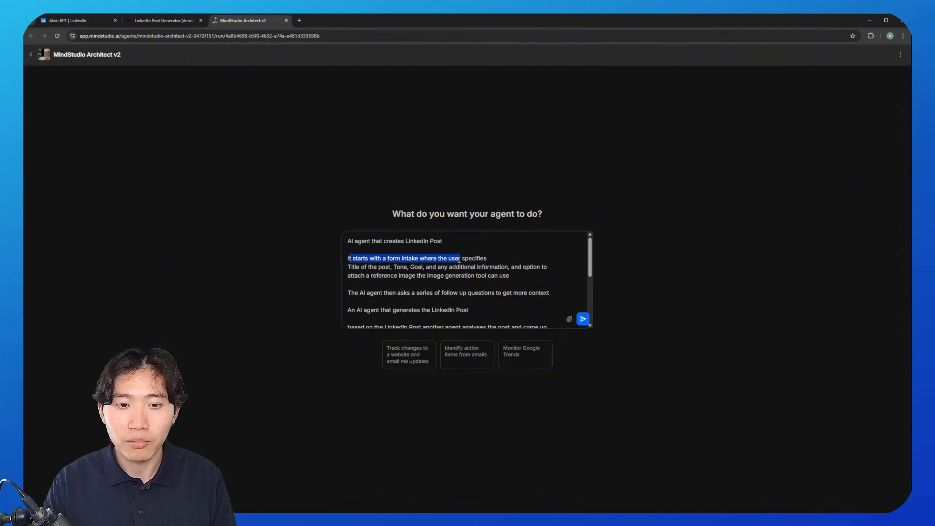
scroll(458, 264, "down", 2)
scroll(441, 265, "up", 1)
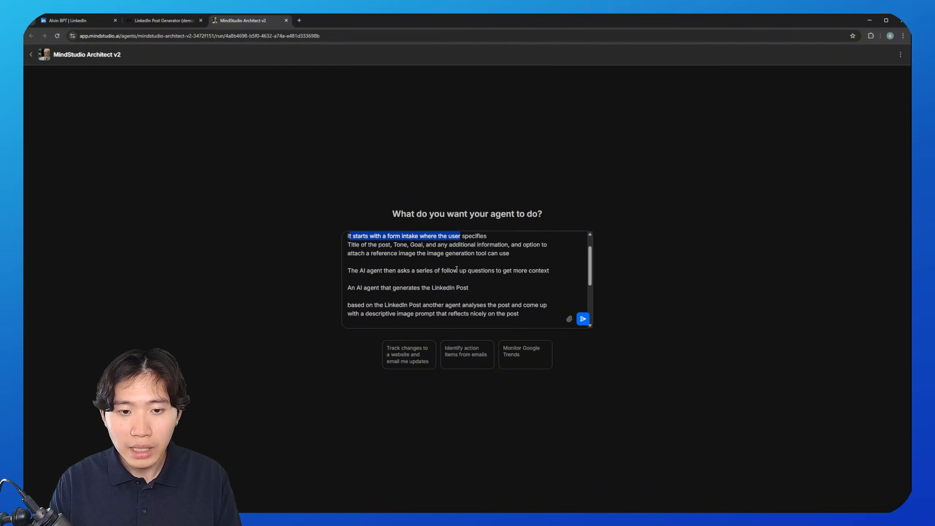
scroll(405, 265, "down", 3)
scroll(368, 265, "up", 2)
scroll(368, 265, "down", 2)
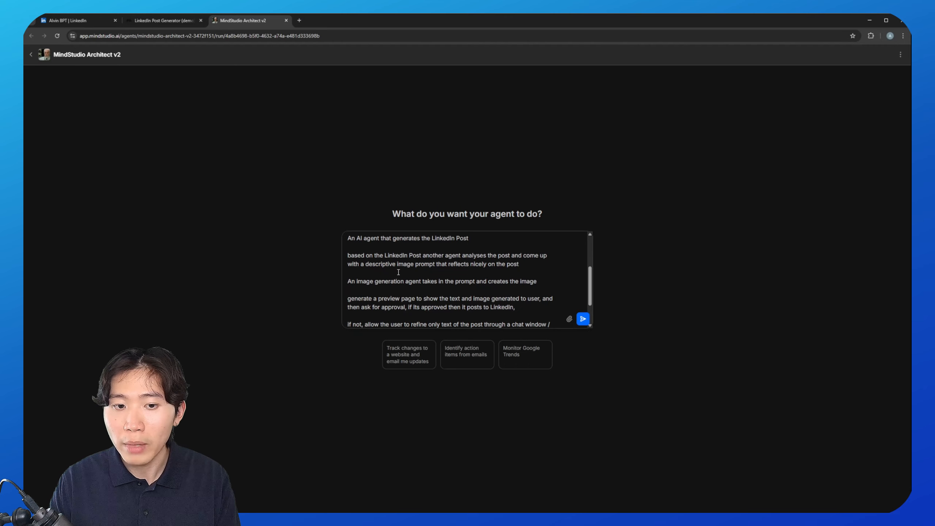
scroll(398, 272, "down", 2)
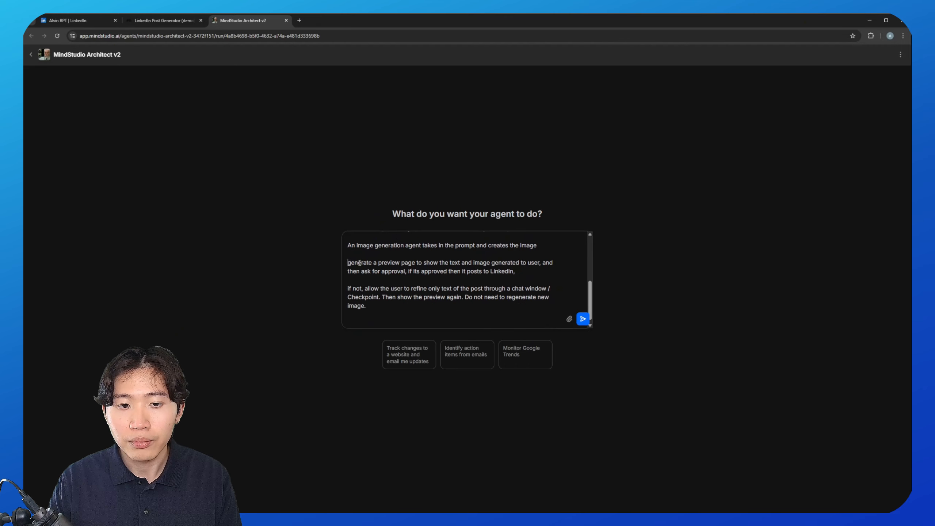
left_click_drag(347, 262, 458, 263)
left_click(484, 262)
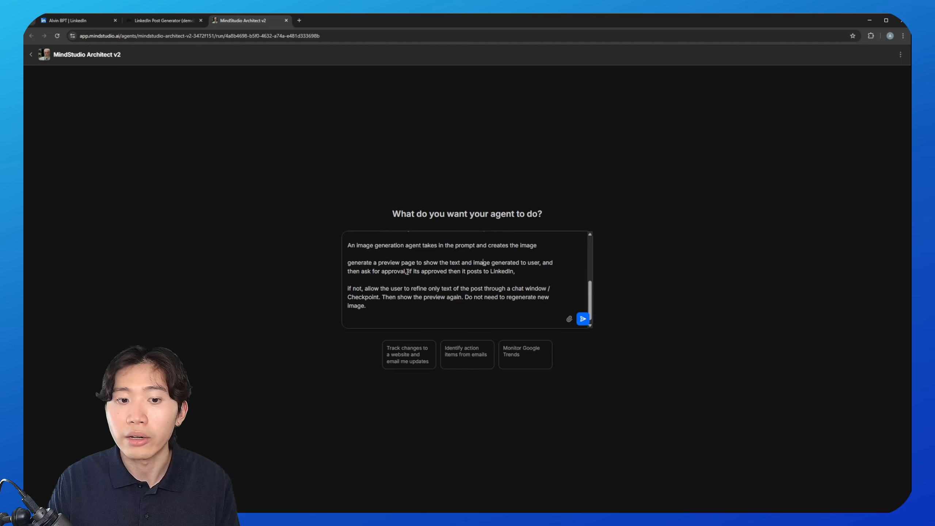
left_click_drag(406, 272, 542, 274)
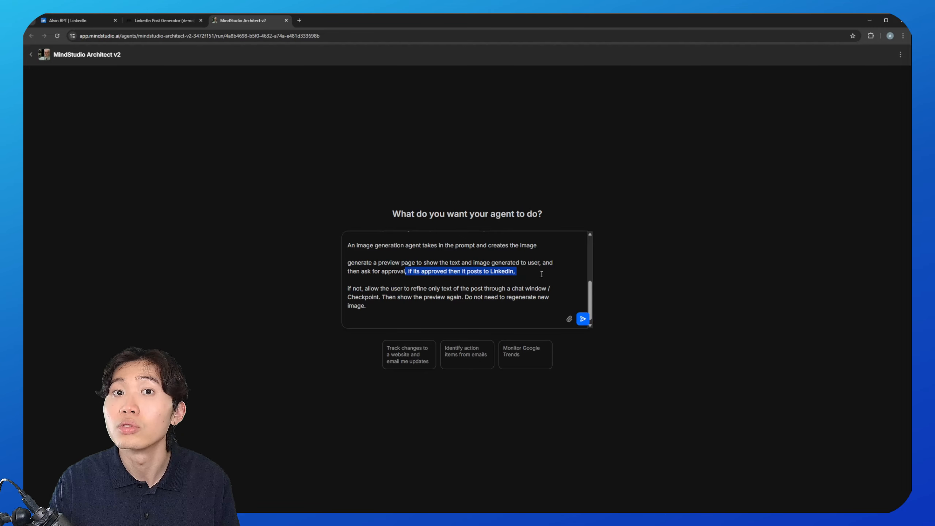
- Append an instruction to format post text correctly with line spaces and paragraphs, and paste the Blue Precision Technologies company background
left_click(419, 306)
key("Return")
key("Return")
type("Make sure that the text for the post is formatted correctly, if there are spaces between lines or new paragraphs, make sure it is reflected on the LinkedIn post.")
key("Return")
key("Return")
key("ctrl+v")
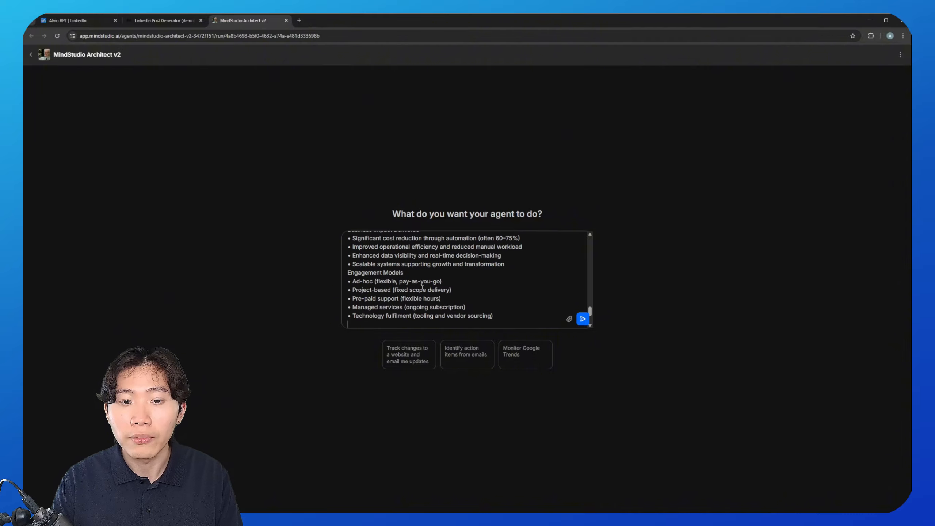
- Check the pasted company background and submit the complete agent brief
scroll(422, 289, "up", 6)
scroll(422, 289, "up", 5)
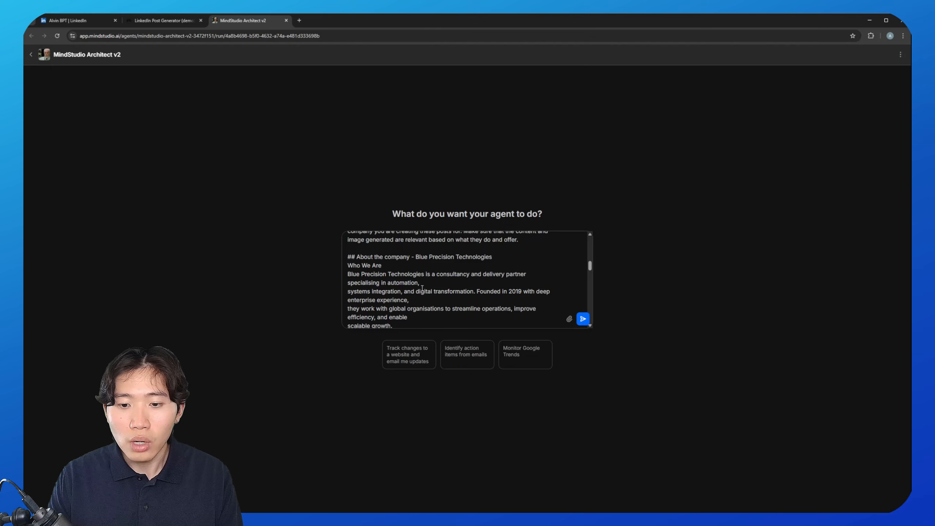
scroll(441, 291, "down", 2)
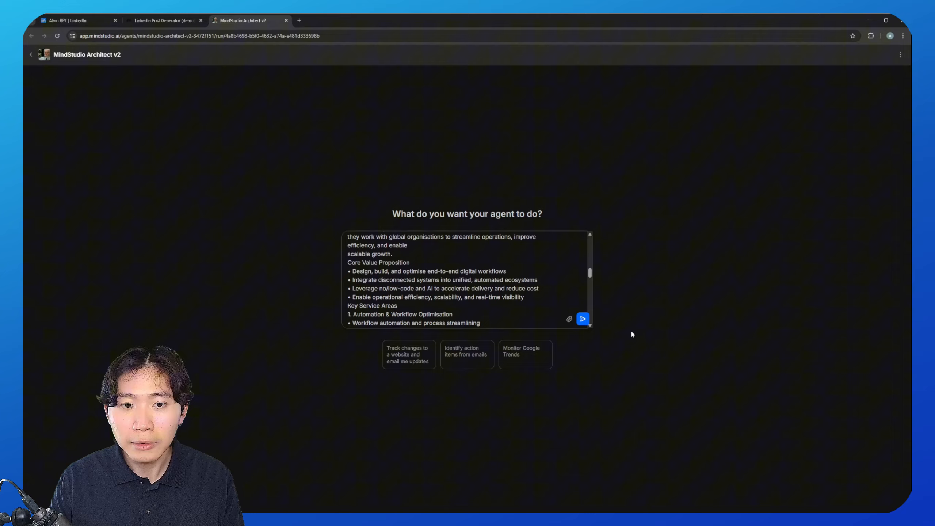
left_click(582, 319)
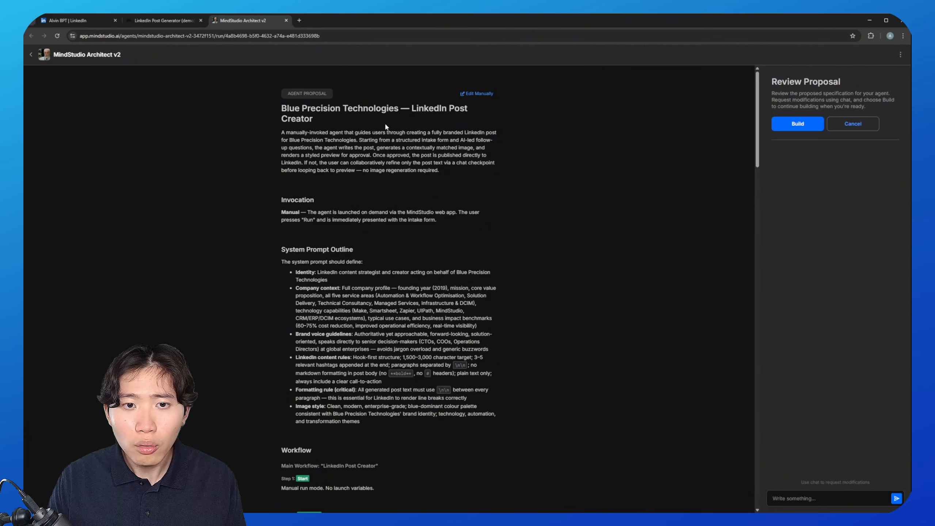
- Examine the agent proposal's summary, system prompt outline, workflow steps and variables
left_click_drag(282, 132, 449, 169)
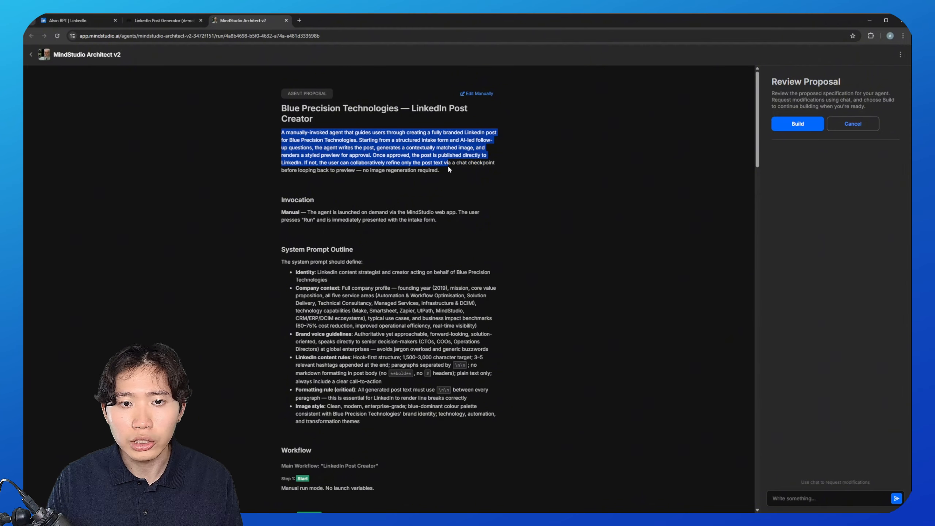
left_click(449, 168)
scroll(447, 169, "down", 2)
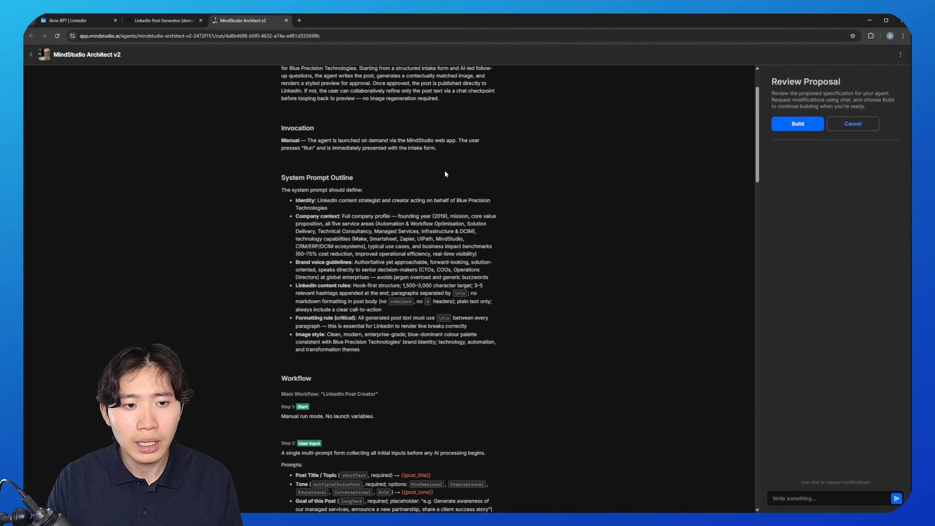
scroll(323, 283, "down", 4)
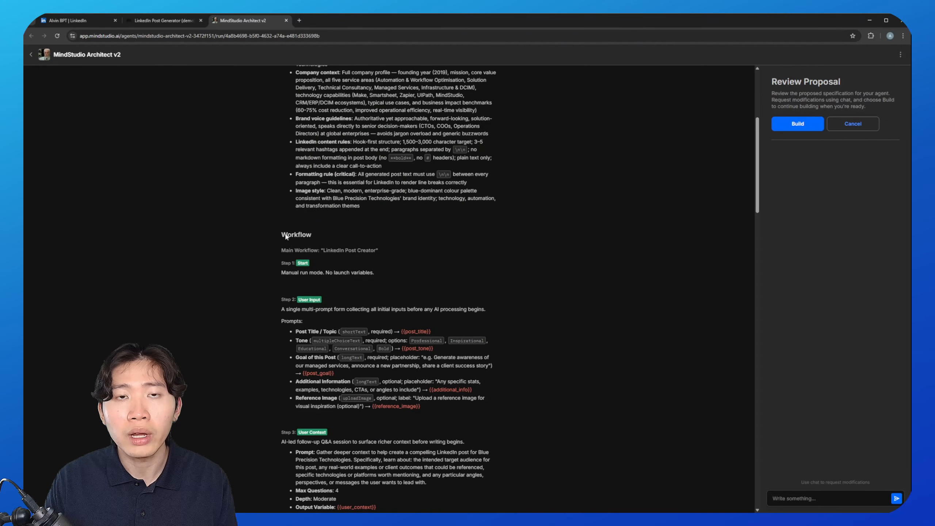
scroll(285, 236, "down", 1)
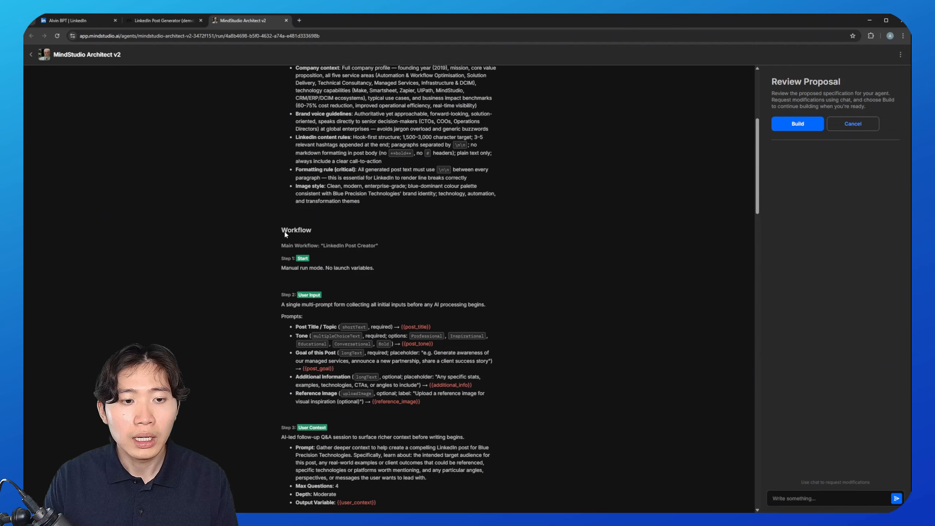
scroll(285, 235, "down", 1)
scroll(314, 227, "down", 20)
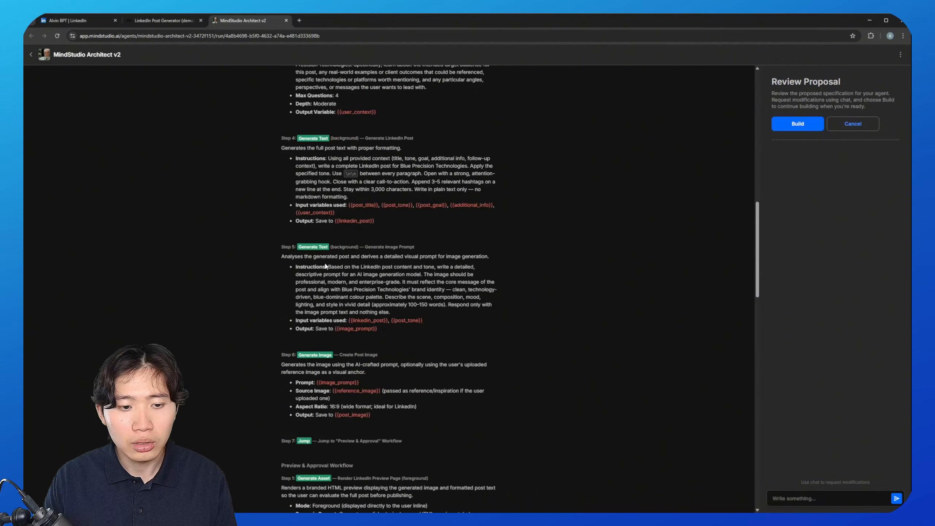
scroll(332, 342, "down", 8)
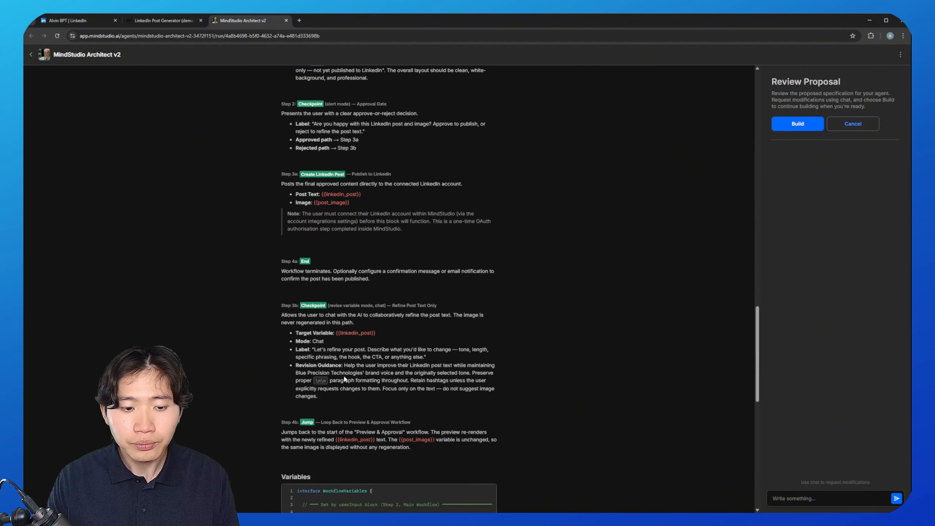
scroll(355, 284, "down", 5)
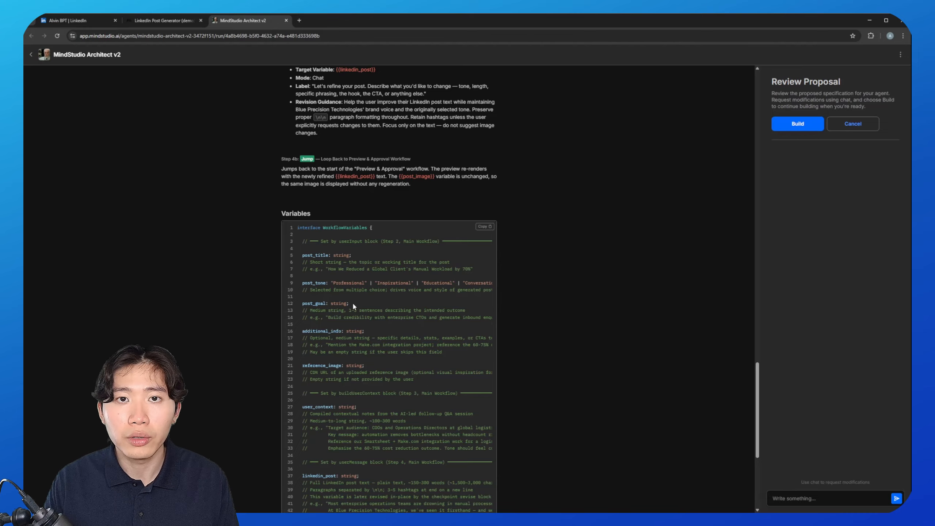
scroll(347, 304, "down", 10)
scroll(346, 305, "up", 10)
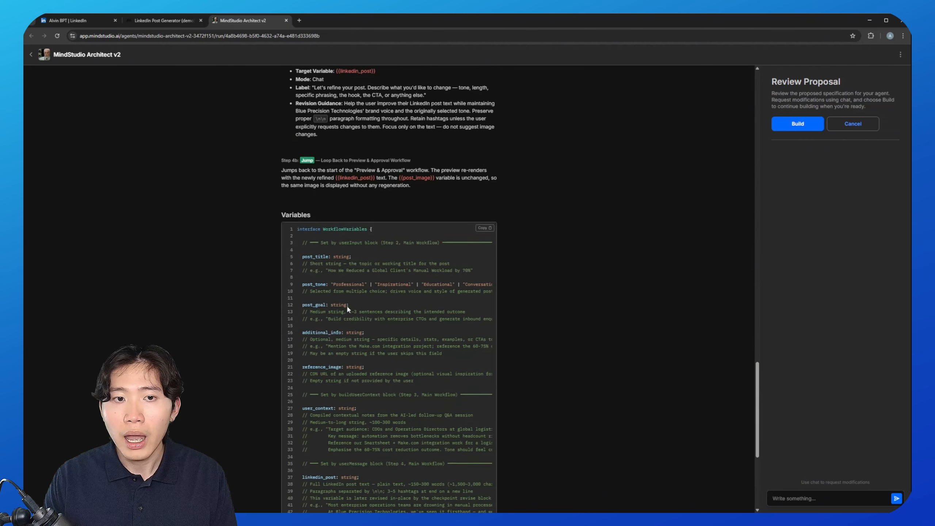
scroll(346, 304, "up", 12)
scroll(347, 304, "up", 15)
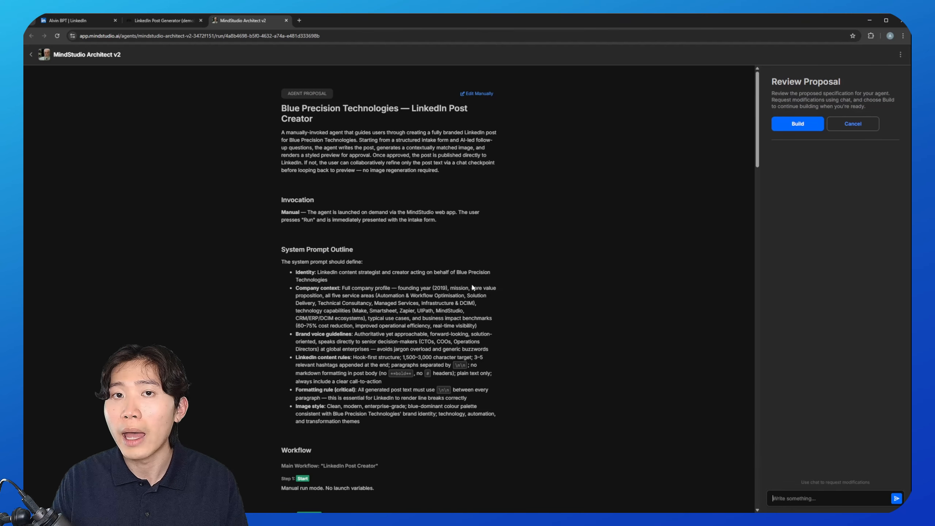
- Build the agent from the proposal and open the resulting agent in the editor
left_click(797, 123)
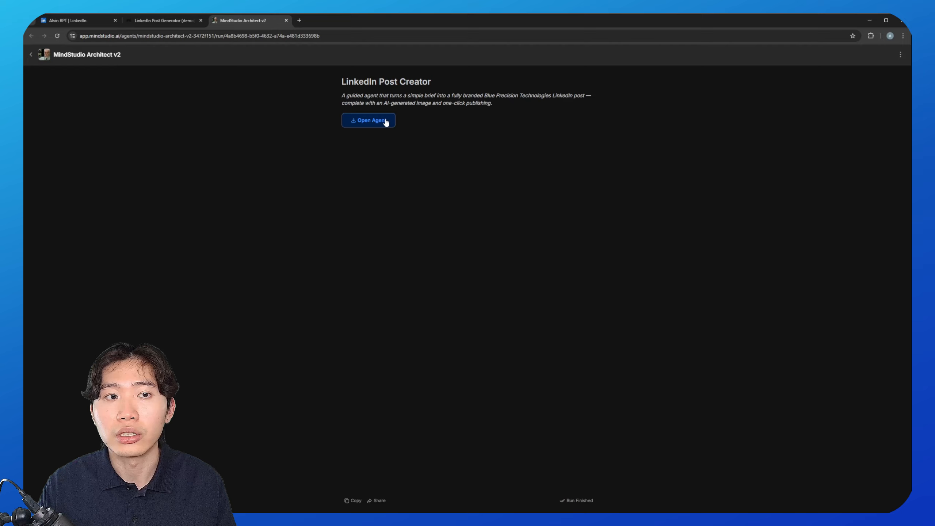
left_click(370, 120)
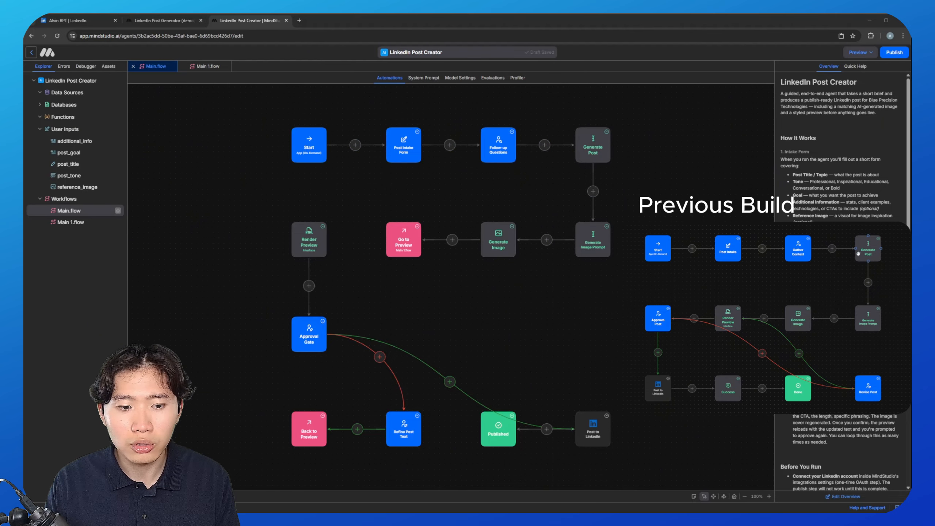
- Set the Back to Preview block's jump target to the Main 1.flow workflow
left_click(309, 429)
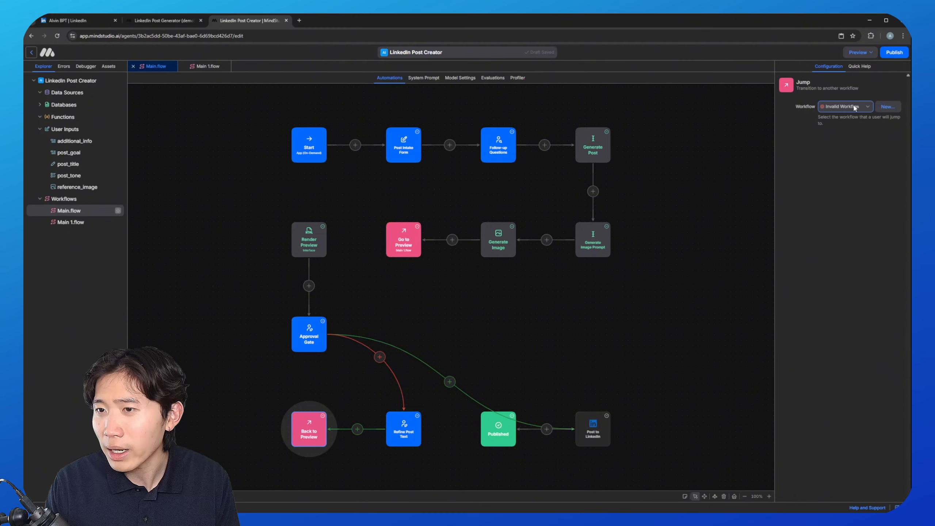
left_click(843, 106)
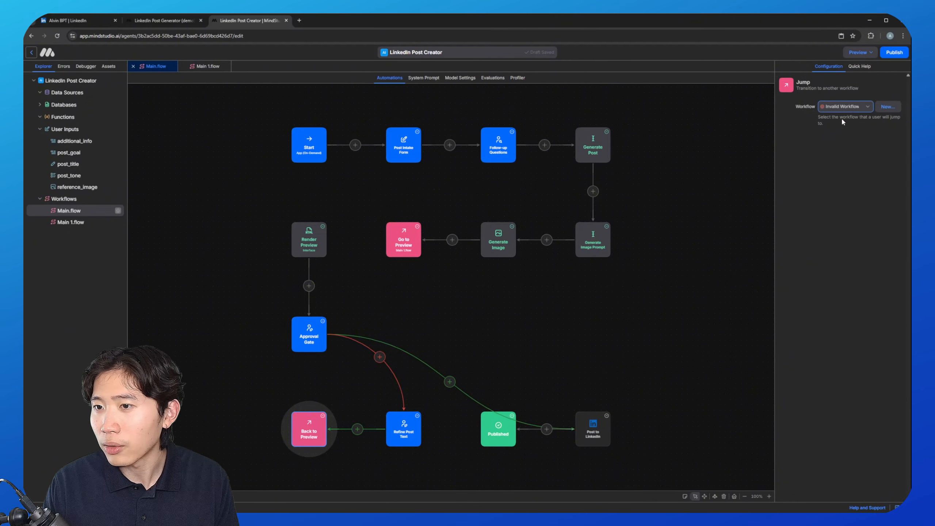
left_click(841, 117)
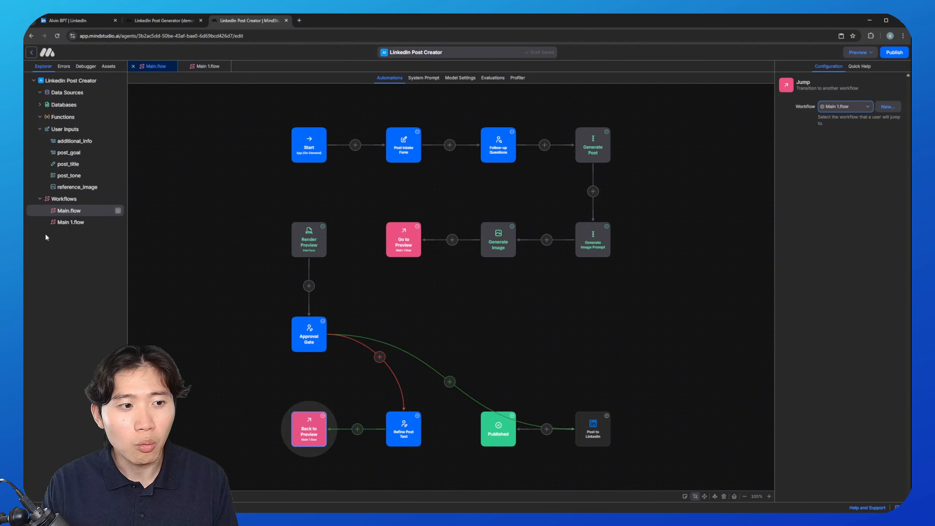
- Open Main 1.flow to inspect its Start block, and return to Main.flow
left_click(75, 222)
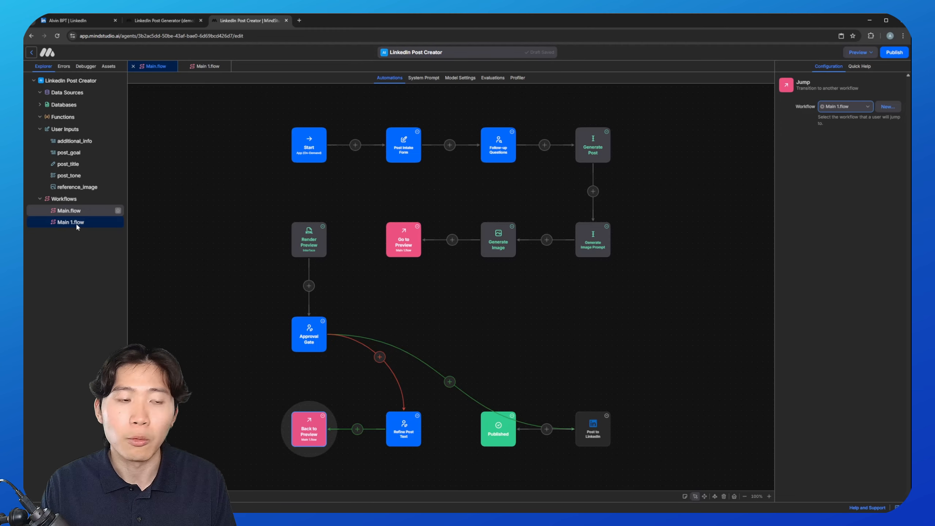
double_click(76, 222)
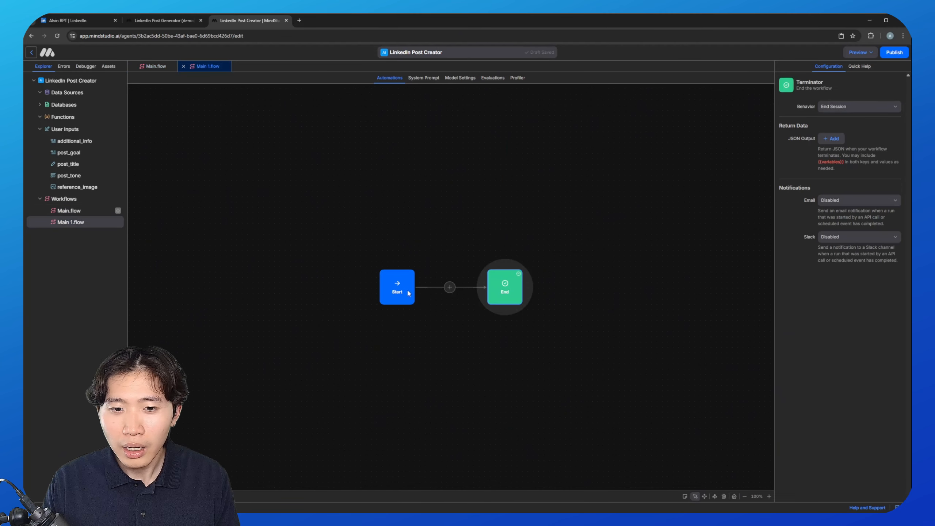
left_click(411, 290)
left_click(88, 215)
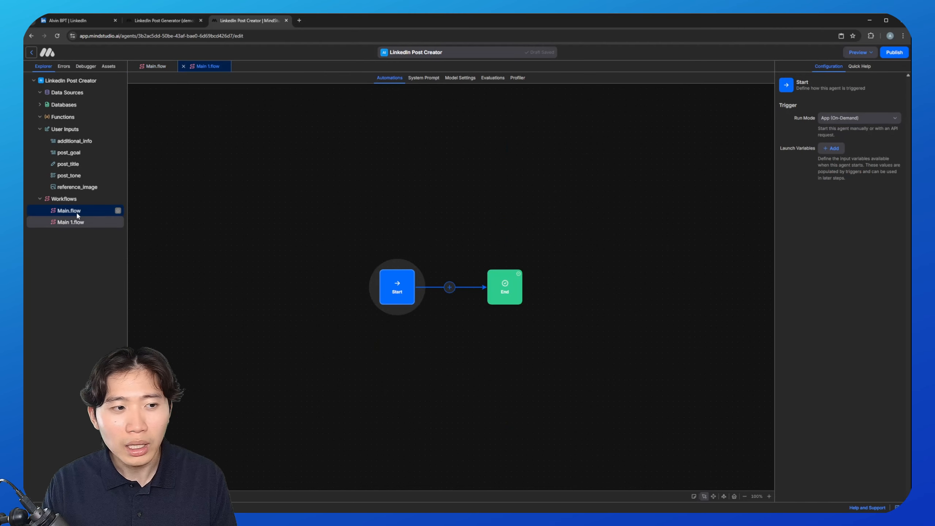
double_click(77, 216)
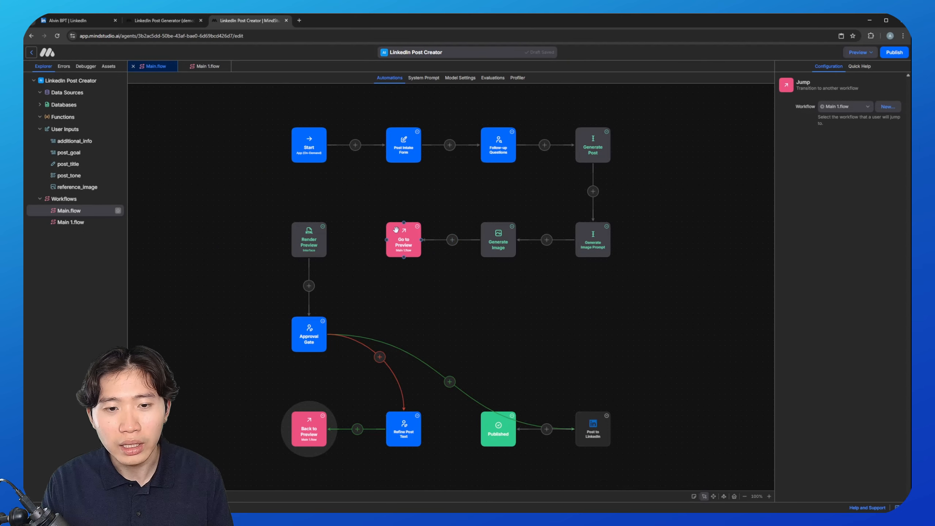
- Delete the Go to Preview jump block that follows Generate Image
left_click(402, 238)
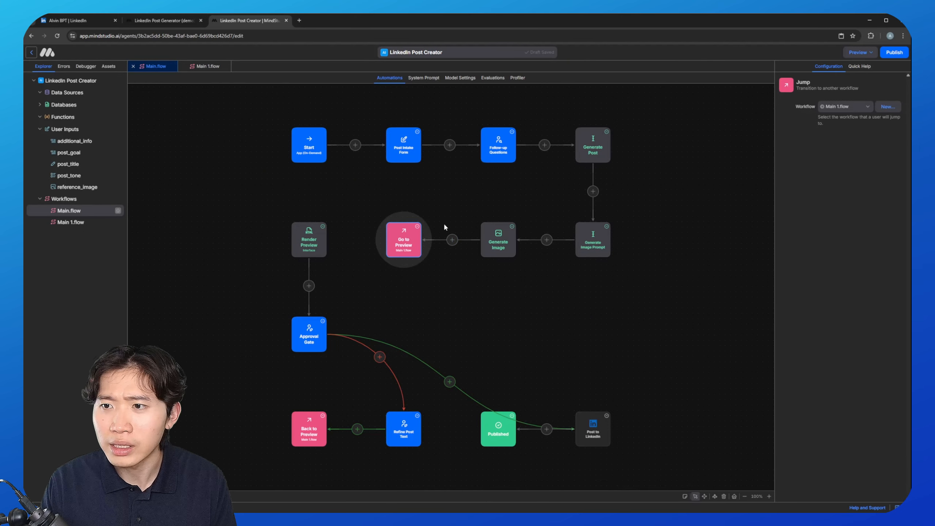
right_click(406, 240)
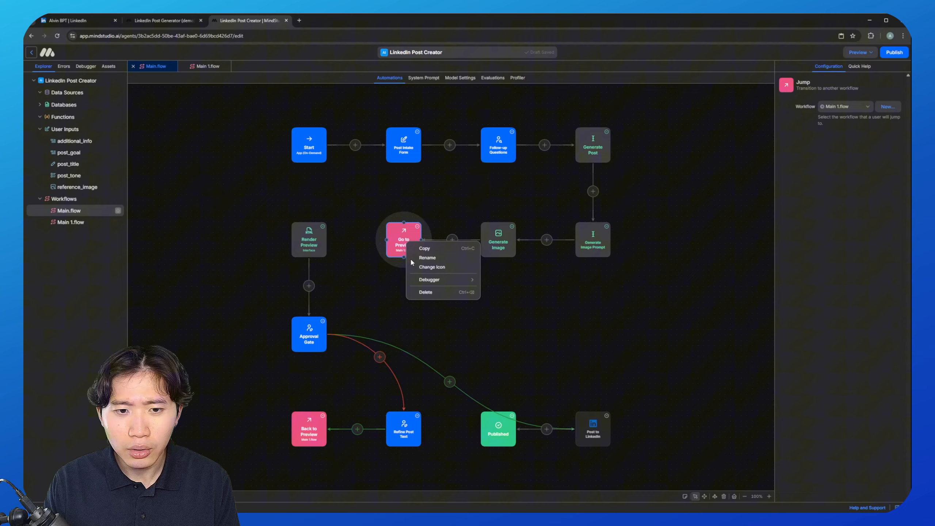
left_click(426, 293)
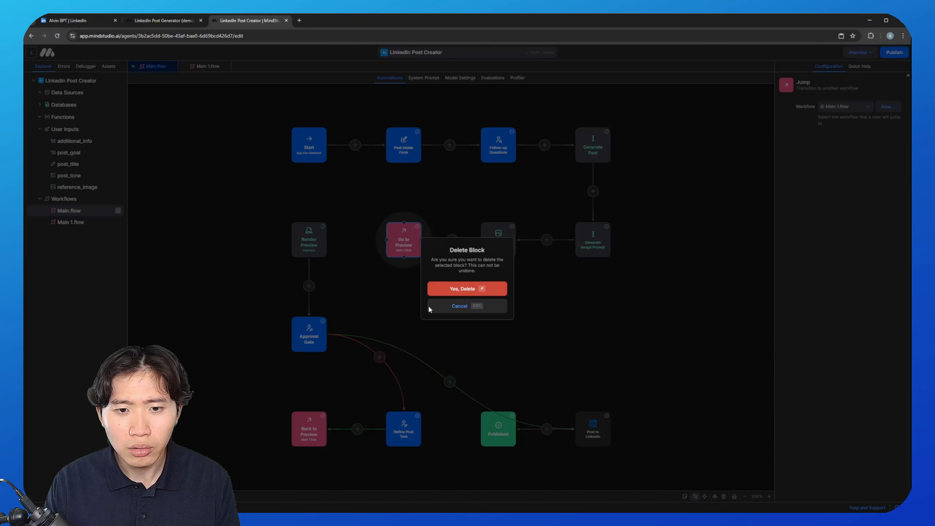
left_click(482, 289)
- Delete the Back to Preview jump block that follows Refine Post Text
left_click(315, 431)
right_click(314, 430)
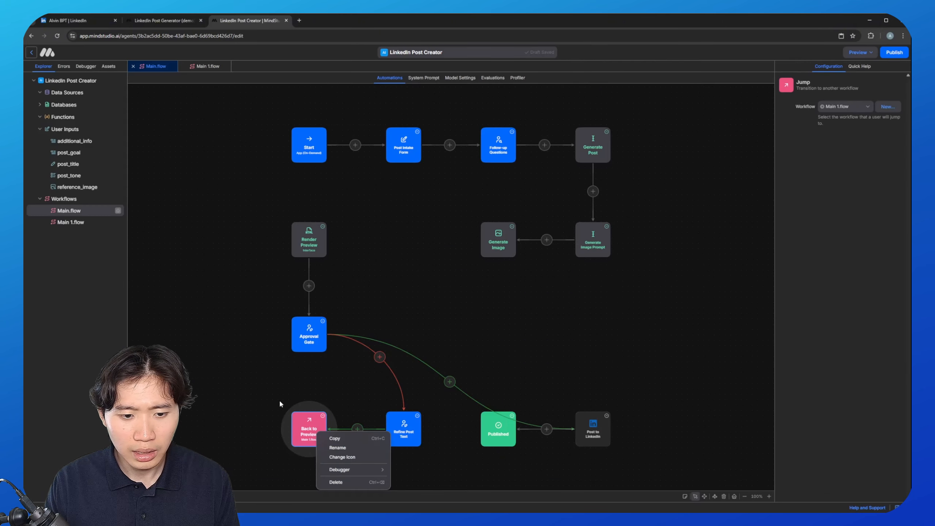
right_click(313, 426)
left_click(338, 479)
left_click(482, 288)
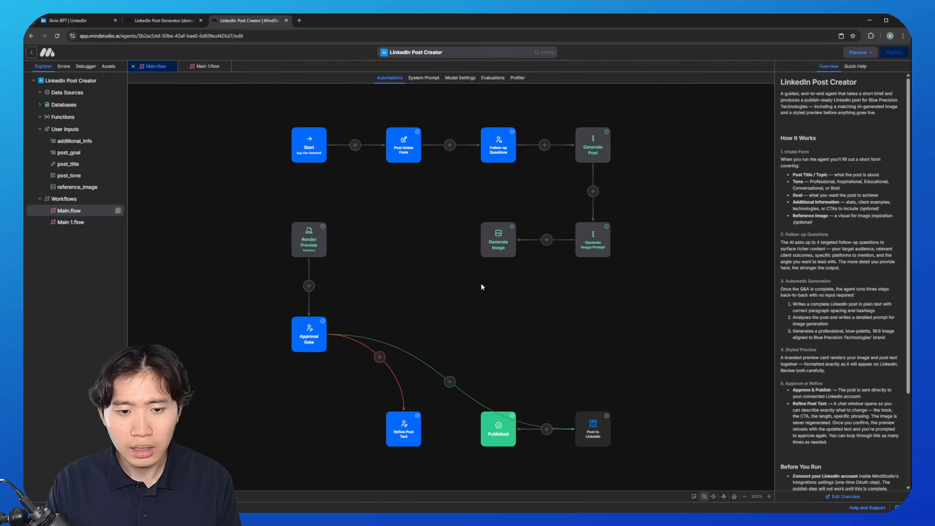
- Connect the Generate Image block directly to the Render Preview block
left_click_drag(480, 240, 327, 240)
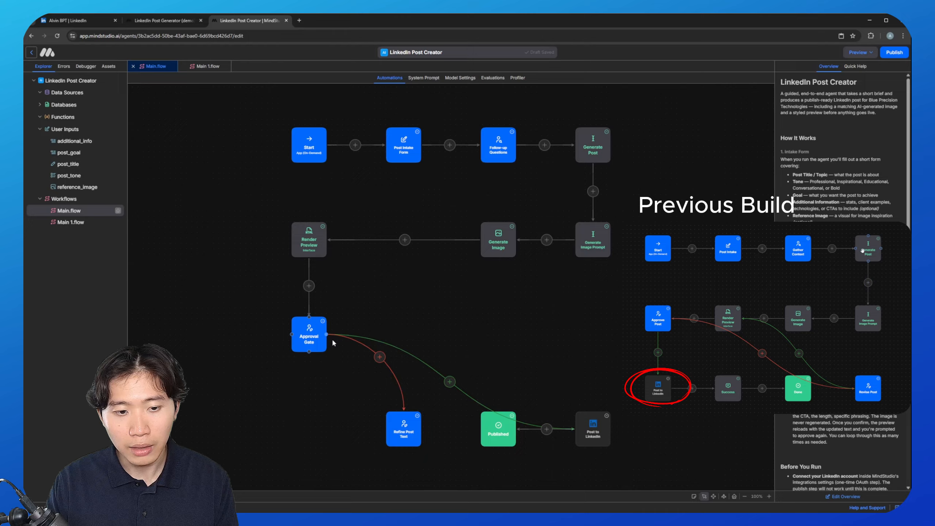
- Open the Refine Post Text block's configuration to check its revision settings
left_click(406, 424)
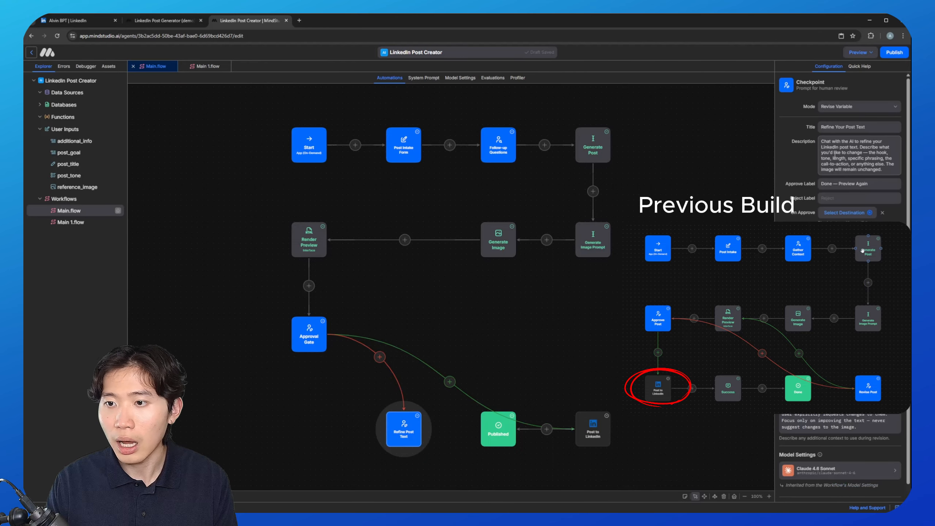
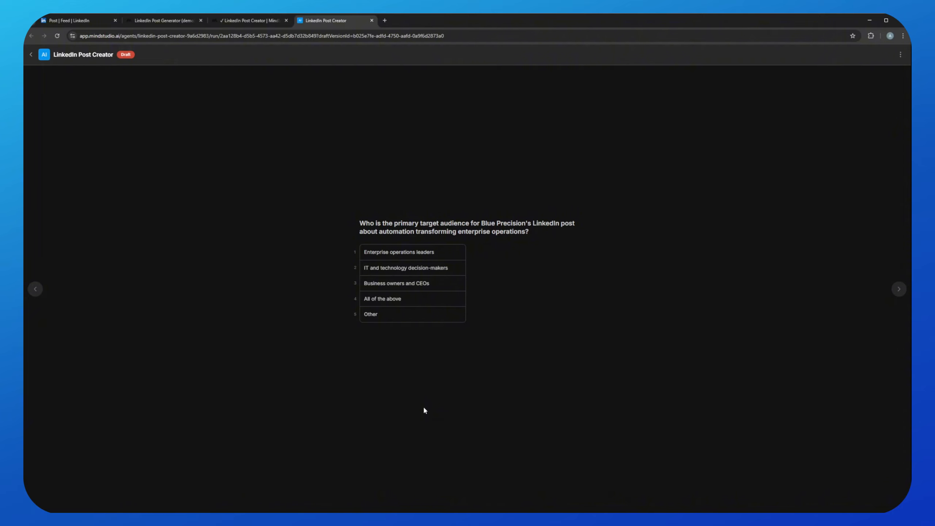
- Answer the follow-up questions with Enterprise operations leaders, VP of Business Process Management, healthcare, and Compliance and regulatory issues
left_click(430, 256)
left_click(414, 267)
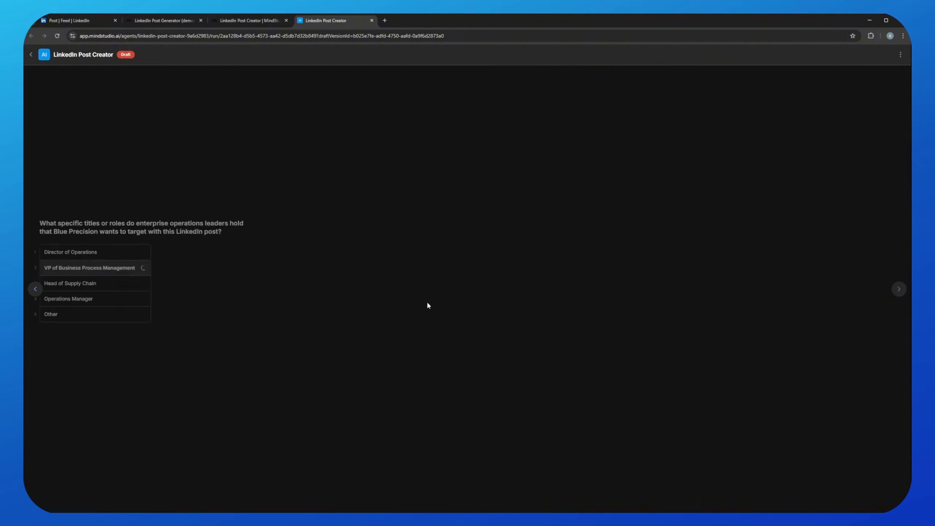
left_click(416, 284)
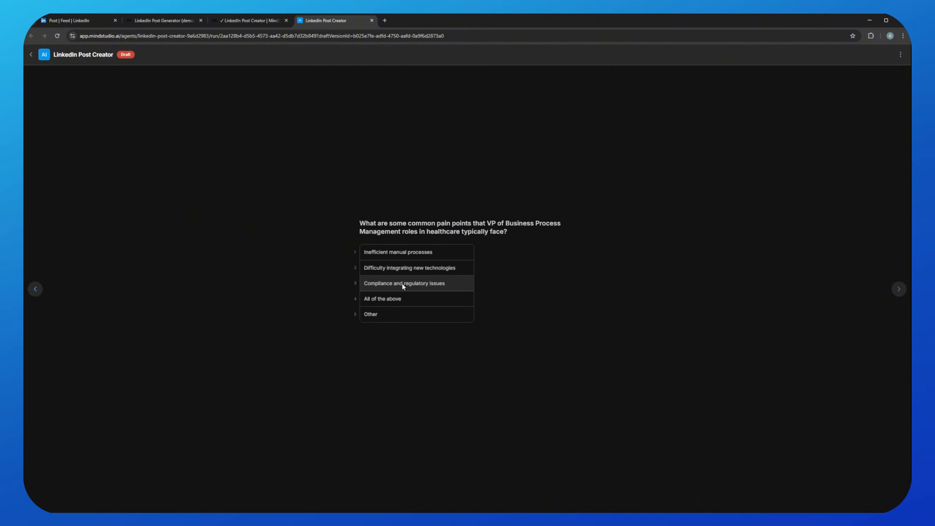
left_click(403, 282)
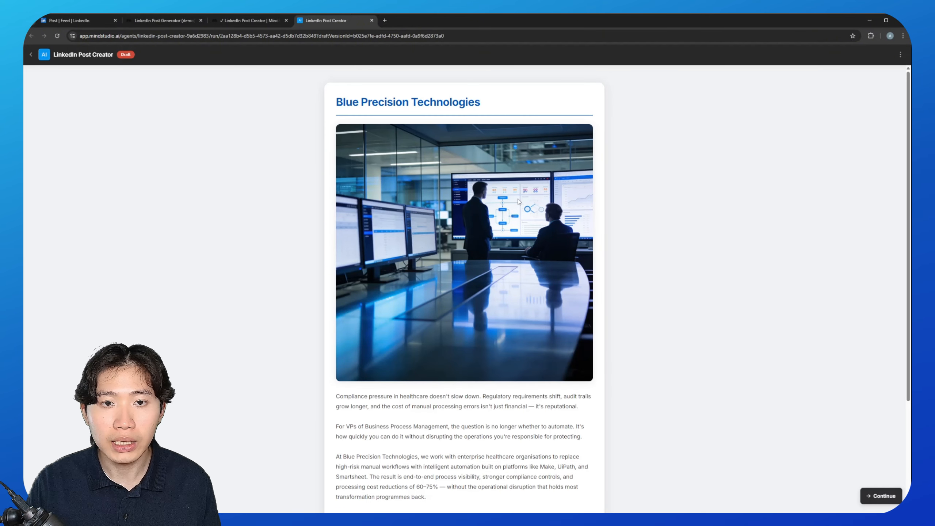
- Review the generated post preview, checking its image, body text and hashtags
scroll(522, 156, "down", 4)
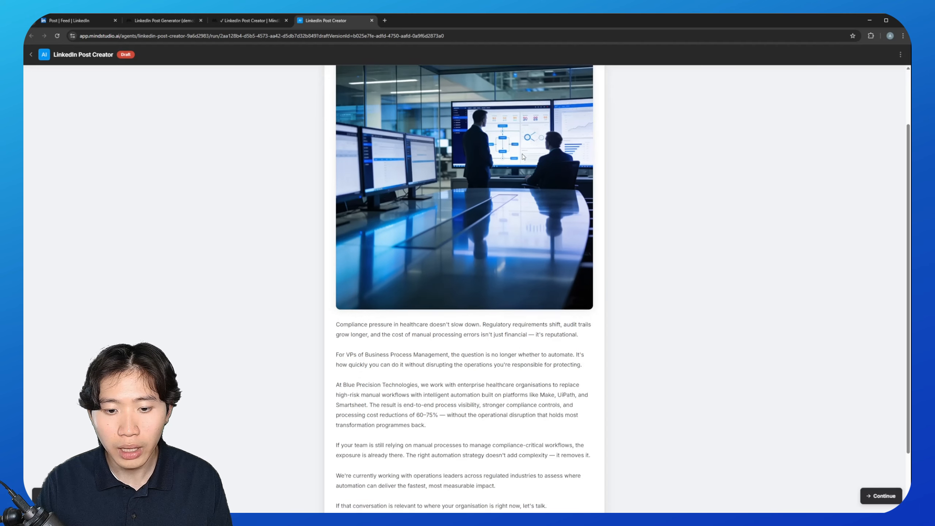
scroll(522, 154, "up", 4)
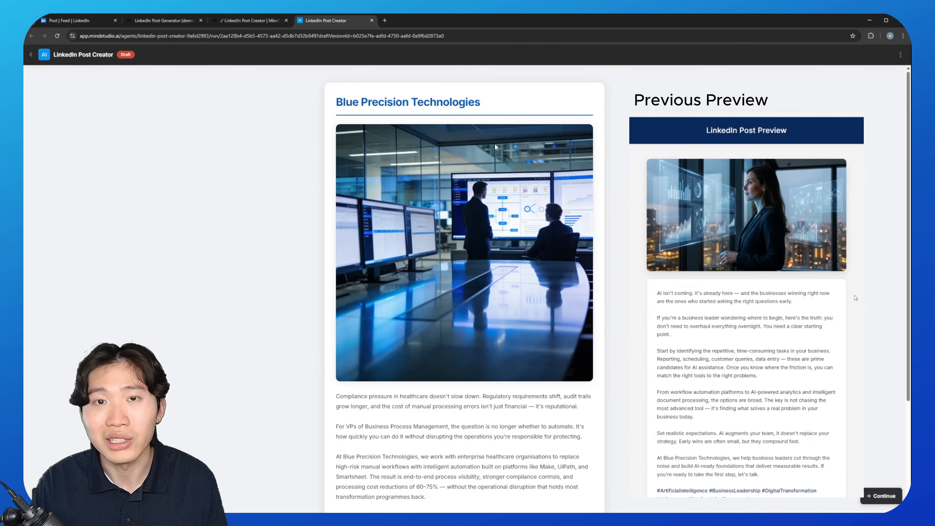
scroll(495, 147, "down", 1)
scroll(499, 127, "up", 1)
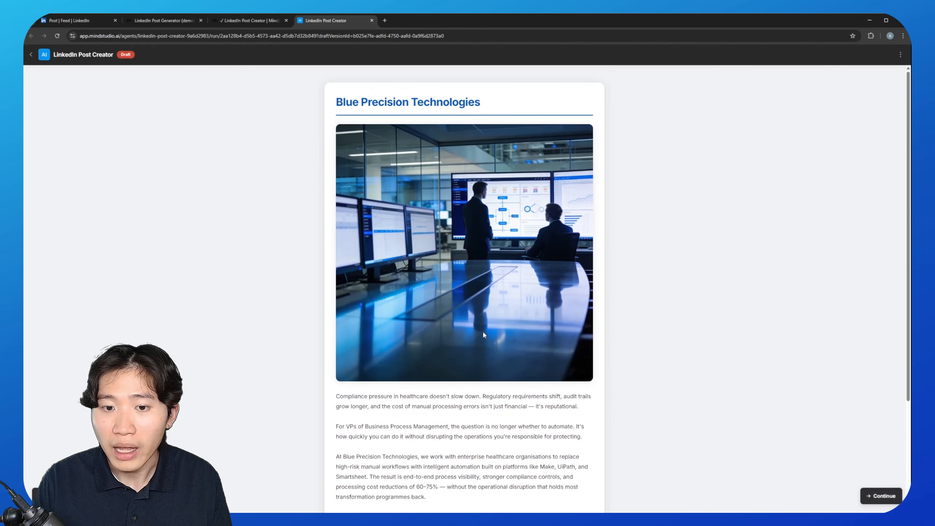
scroll(529, 164, "down", 2)
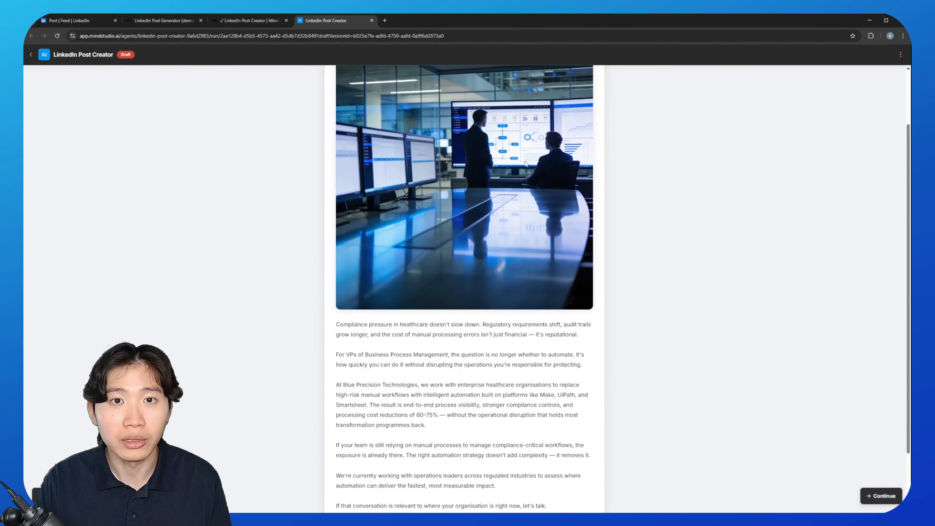
scroll(523, 166, "down", 2)
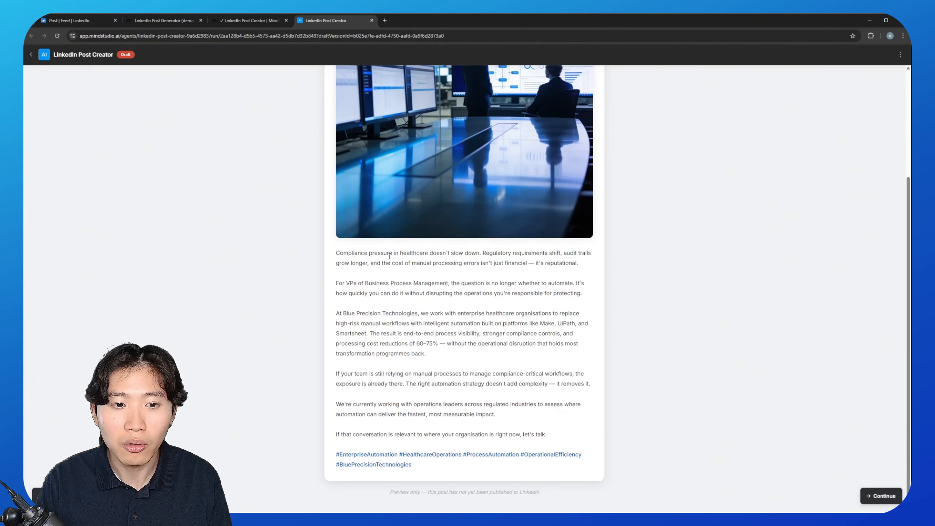
left_click_drag(337, 252, 553, 432)
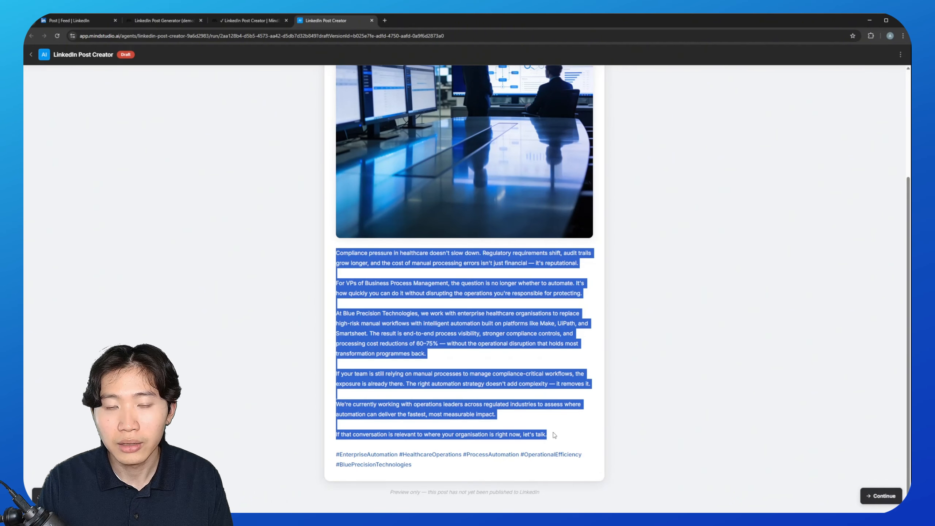
- Test the refinement branch by choosing to refine the post text from the review and returning to the preview
left_click(871, 495)
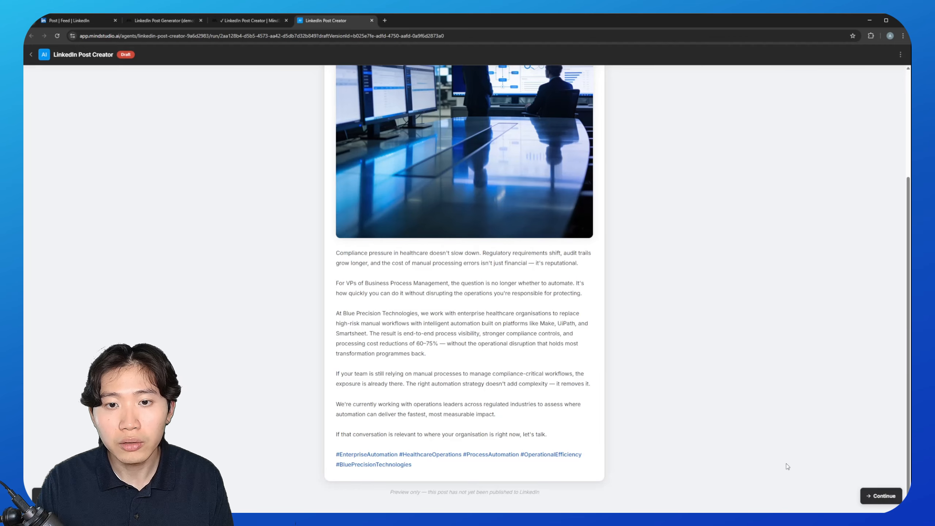
left_click(880, 495)
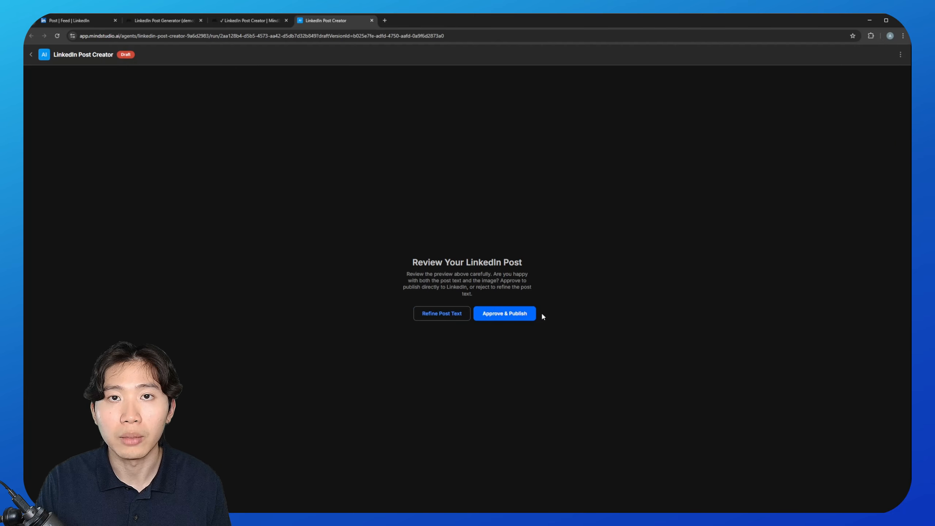
left_click(431, 315)
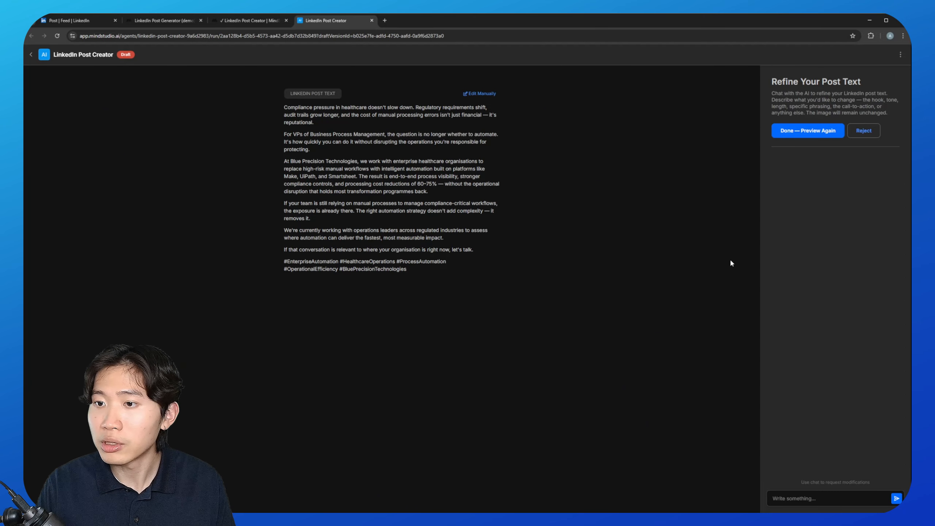
left_click(809, 131)
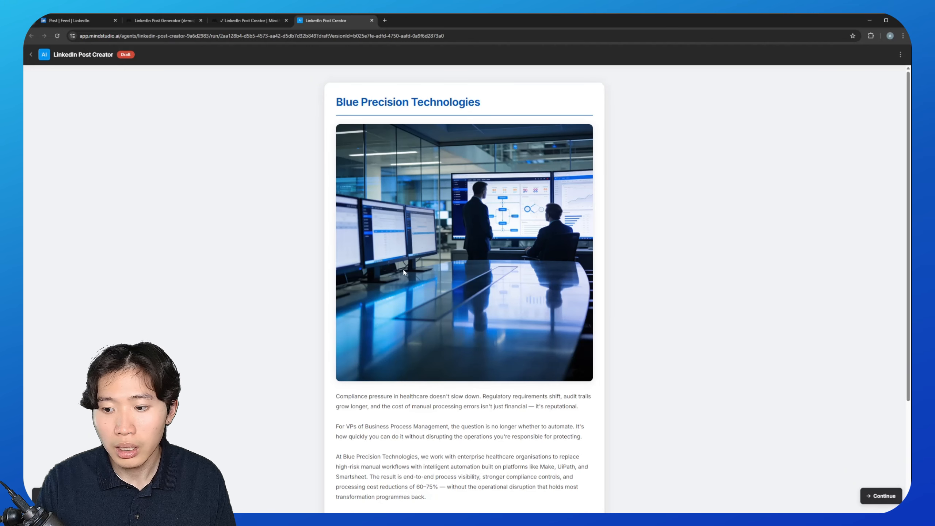
- Approve the previewed post and publish it to LinkedIn through the already connected account
left_click(880, 496)
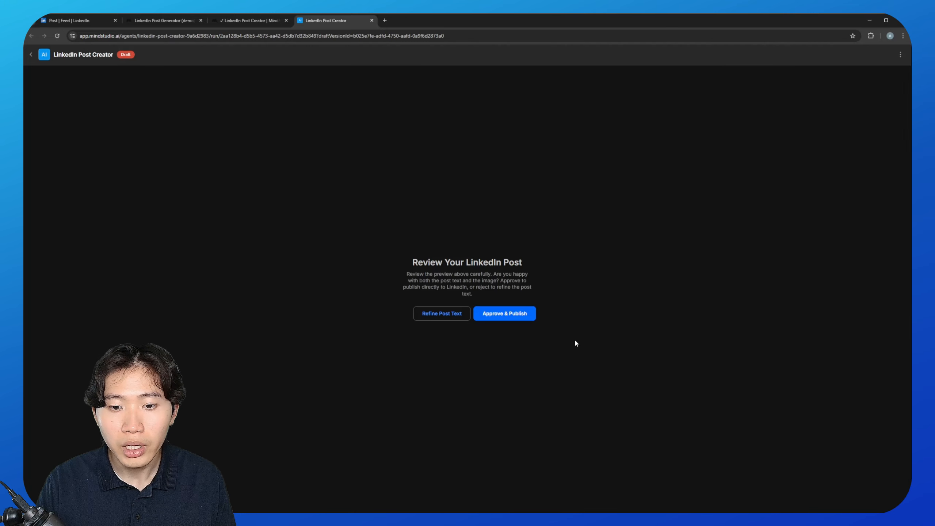
left_click(500, 313)
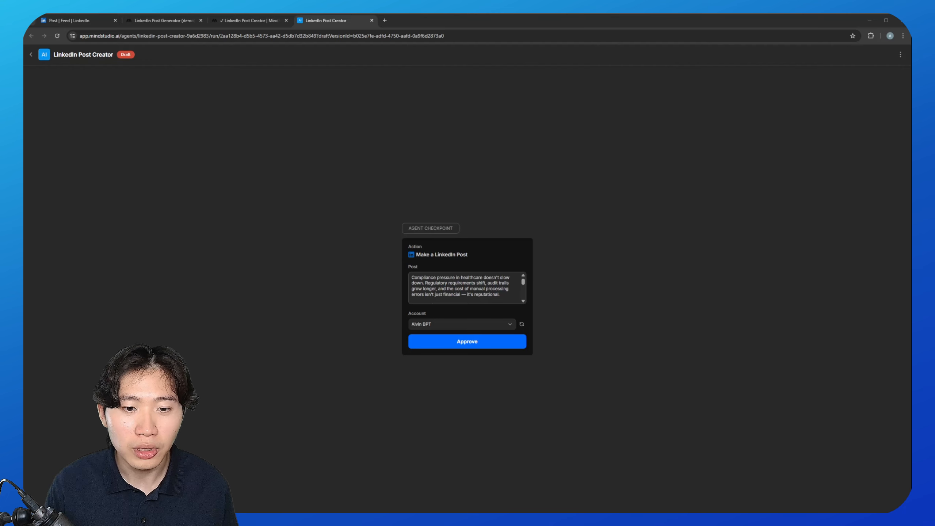
scroll(466, 288, "down", 5)
left_click(468, 324)
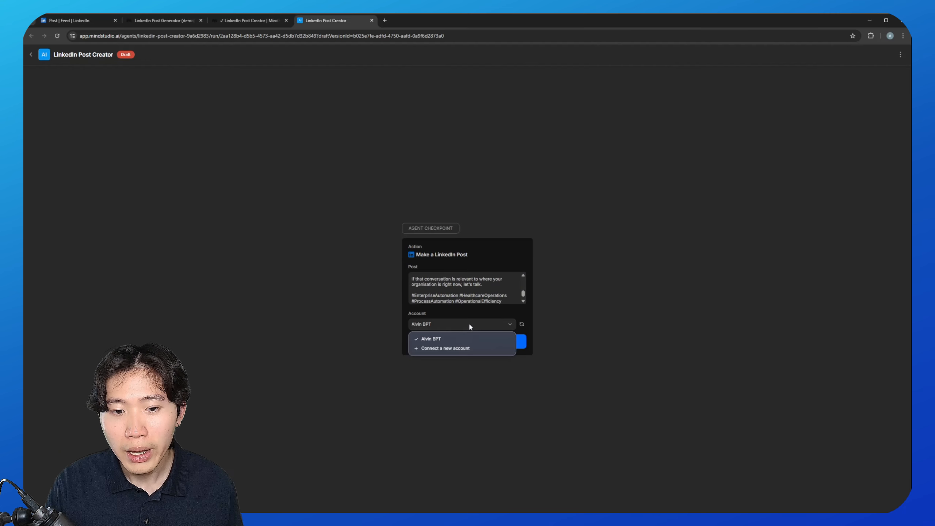
left_click(447, 340)
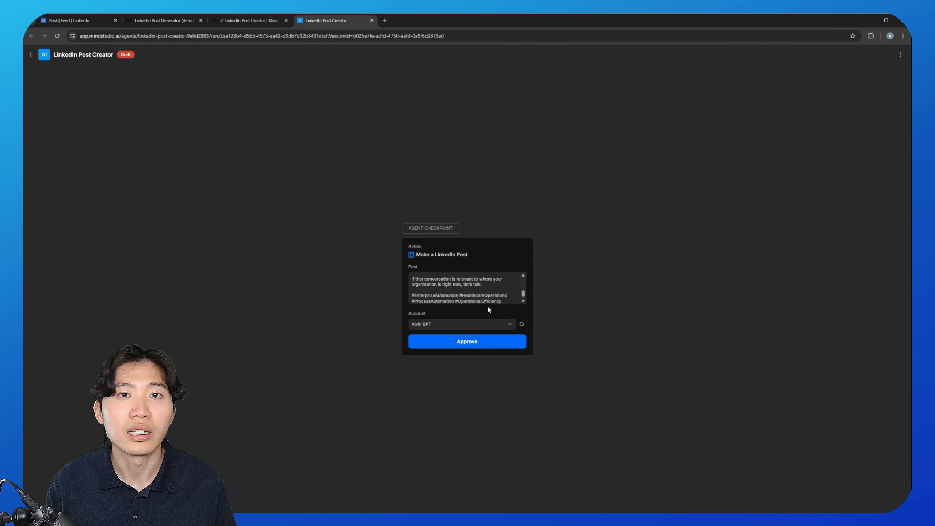
left_click(495, 342)
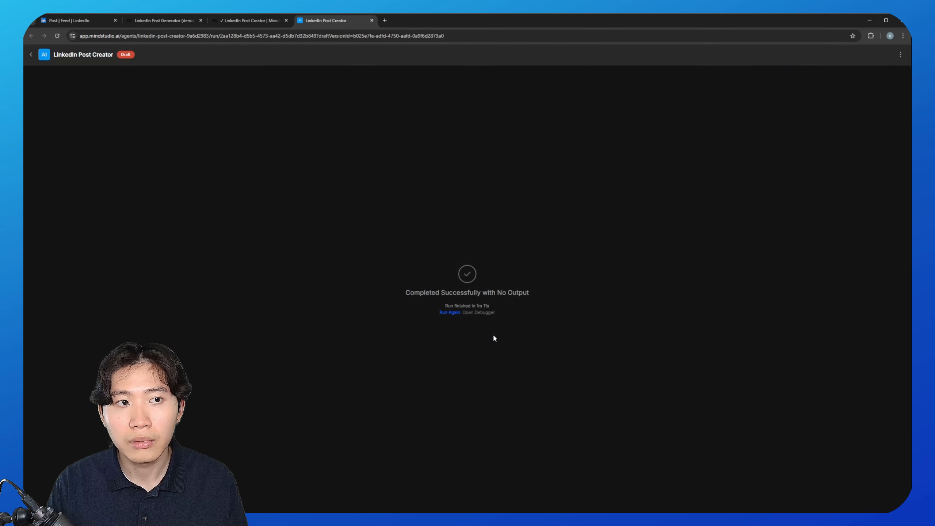
- Switch to LinkedIn and open the newly published post from the account's profile activity
left_click(55, 21)
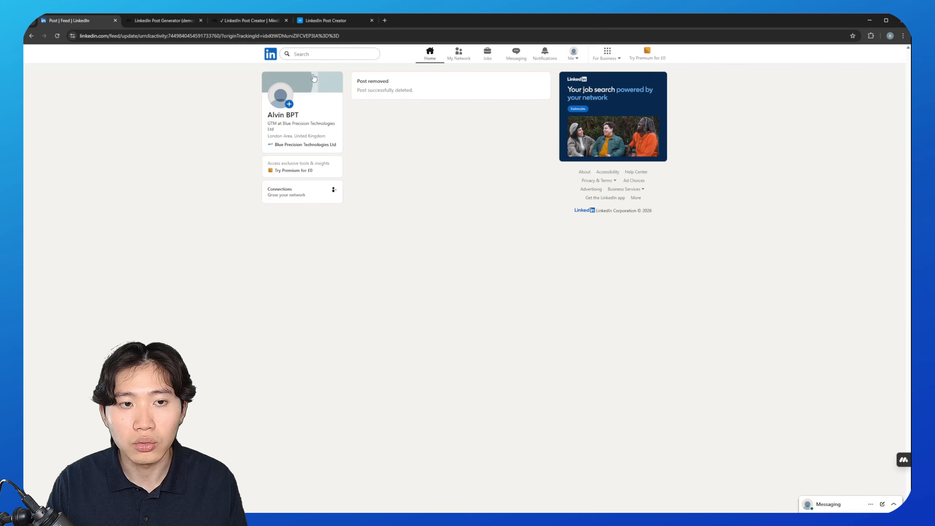
left_click(271, 54)
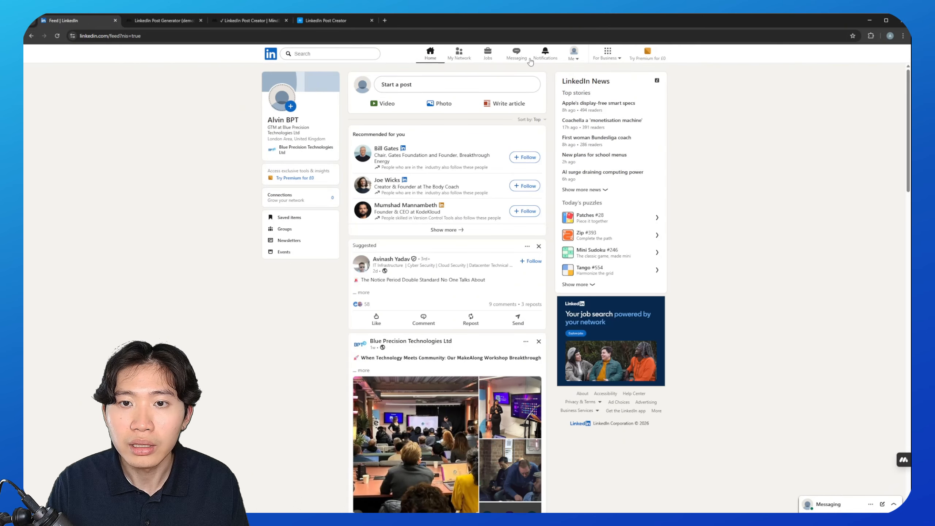
left_click(273, 128)
scroll(344, 319, "down", 10)
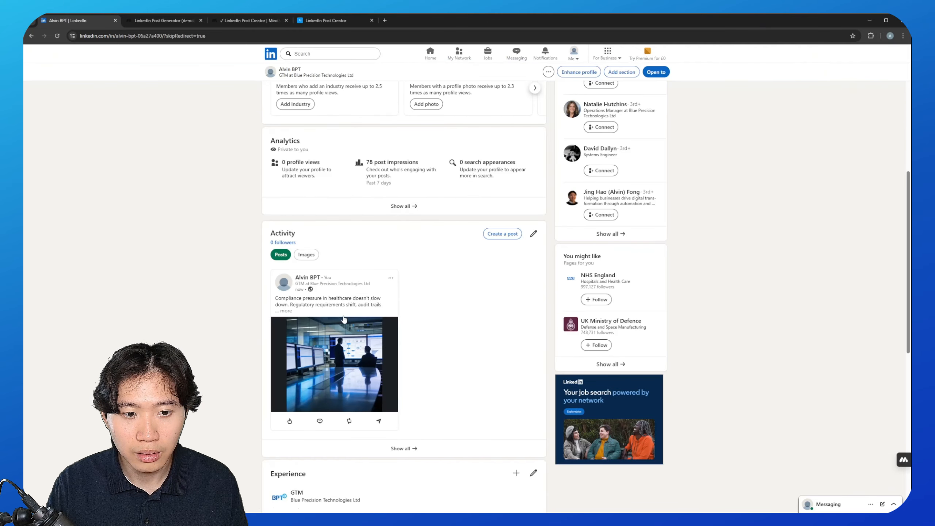
left_click(325, 321)
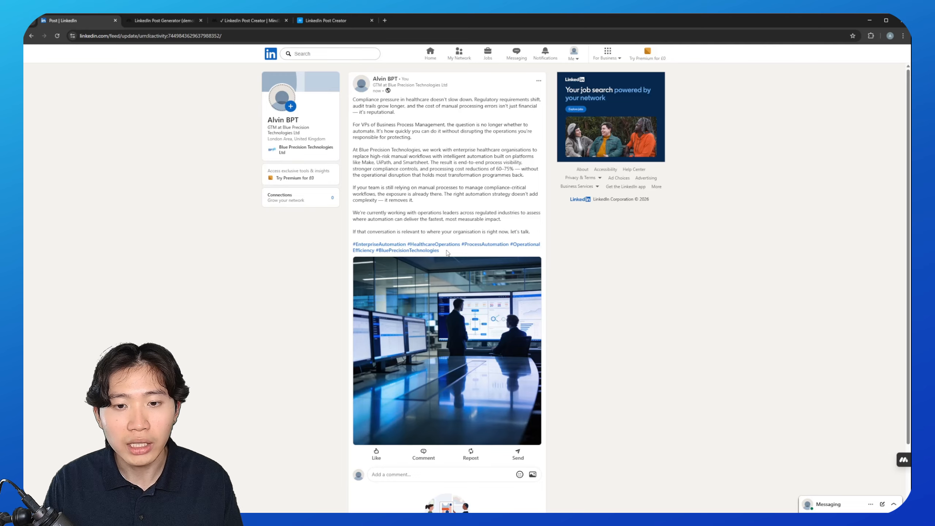
- Inspect the published post's image in the enlarged view and return to the post
scroll(448, 252, "down", 2)
left_click(498, 266)
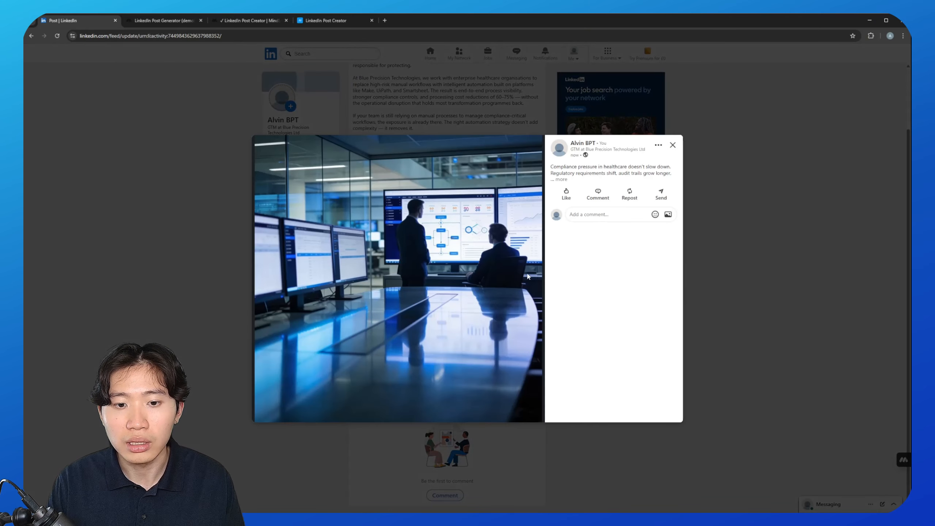
left_click(767, 327)
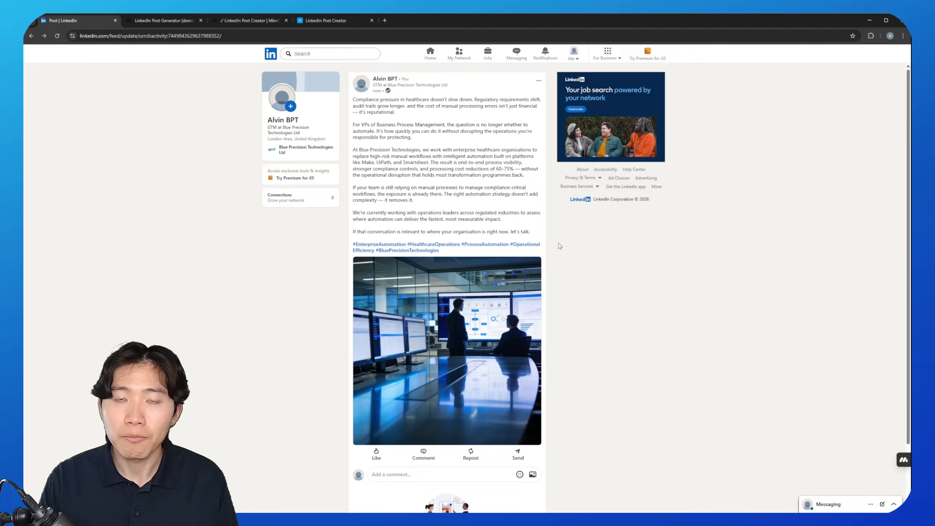